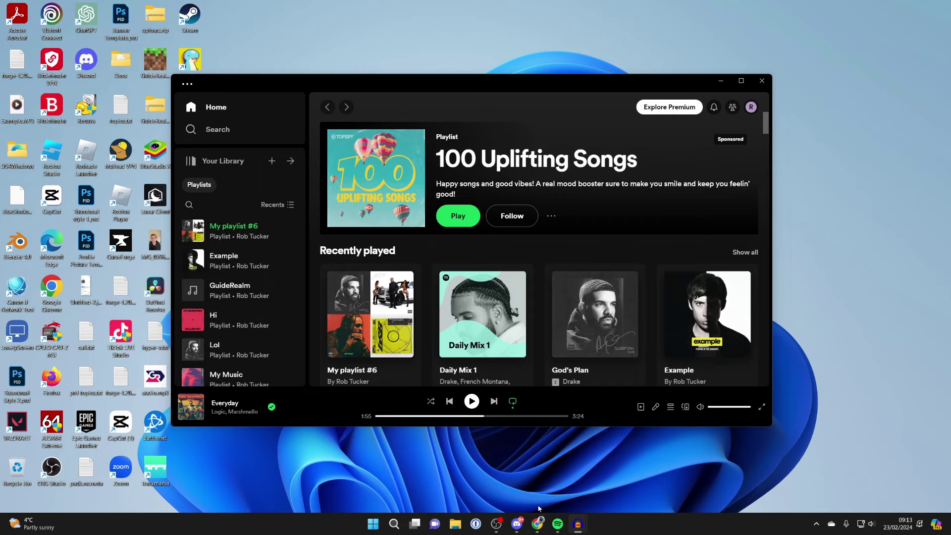
Go to spotify.com/account in Chrome and log in to reach the account overview
left_click(537, 524)
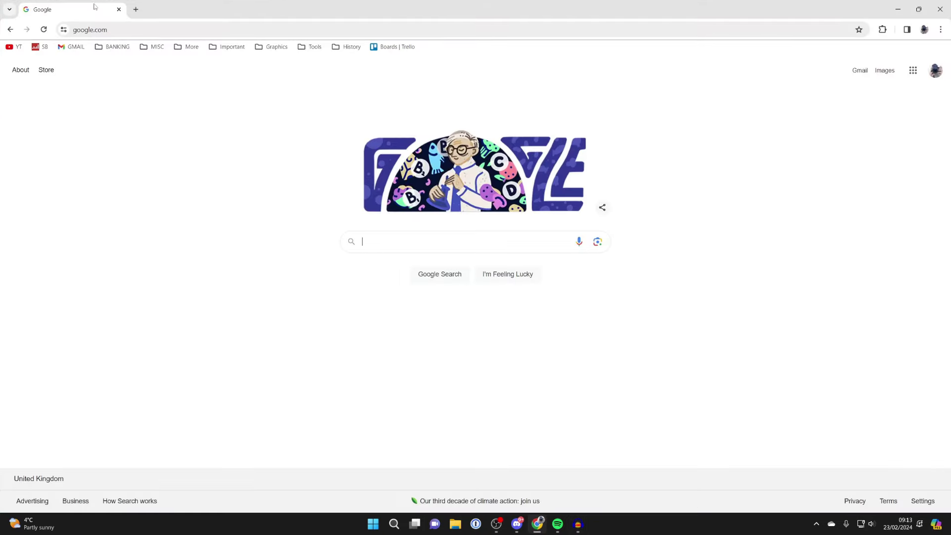
left_click(110, 29)
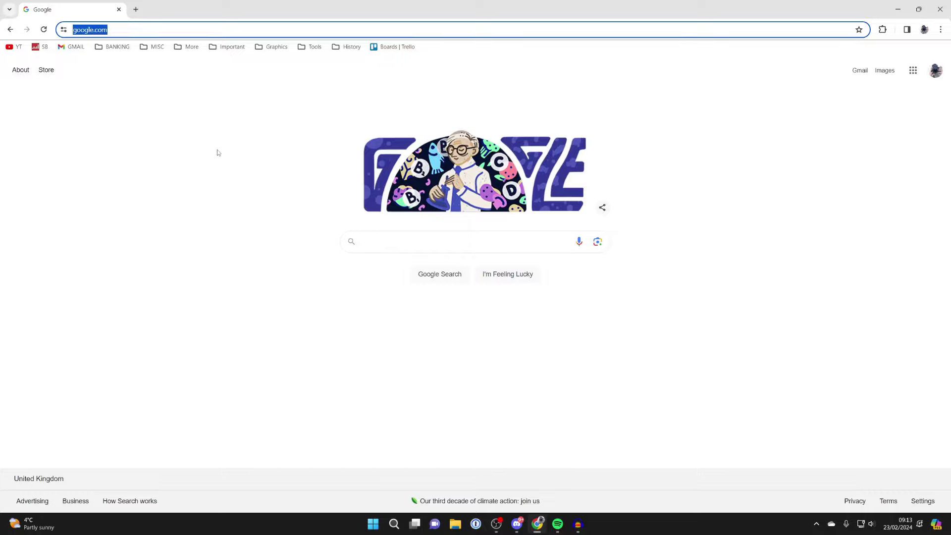
type("spotify.com/account")
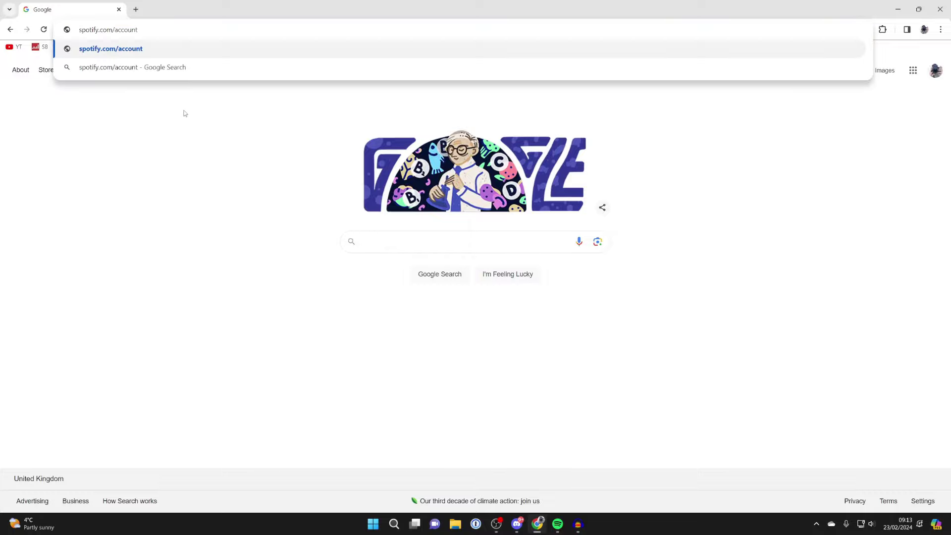
key("Return")
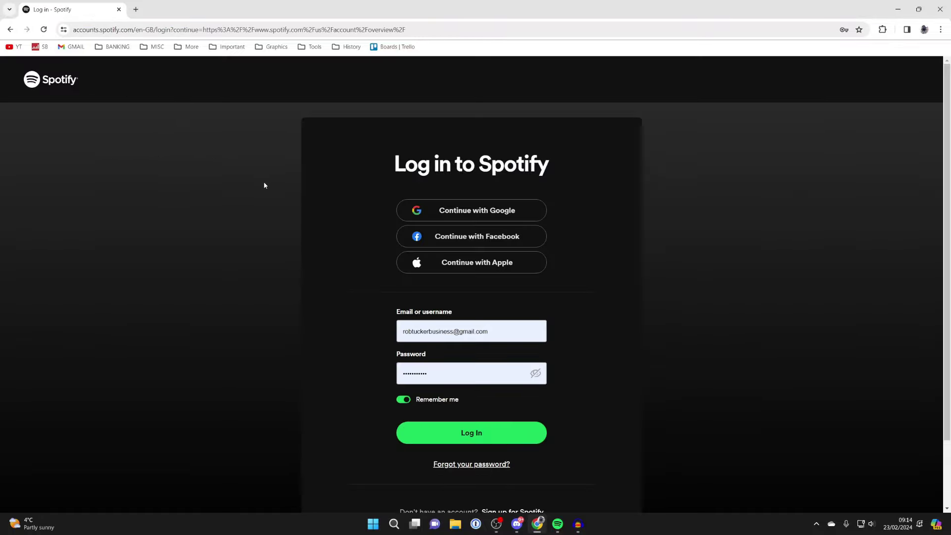
scroll(264, 185, "down", 2)
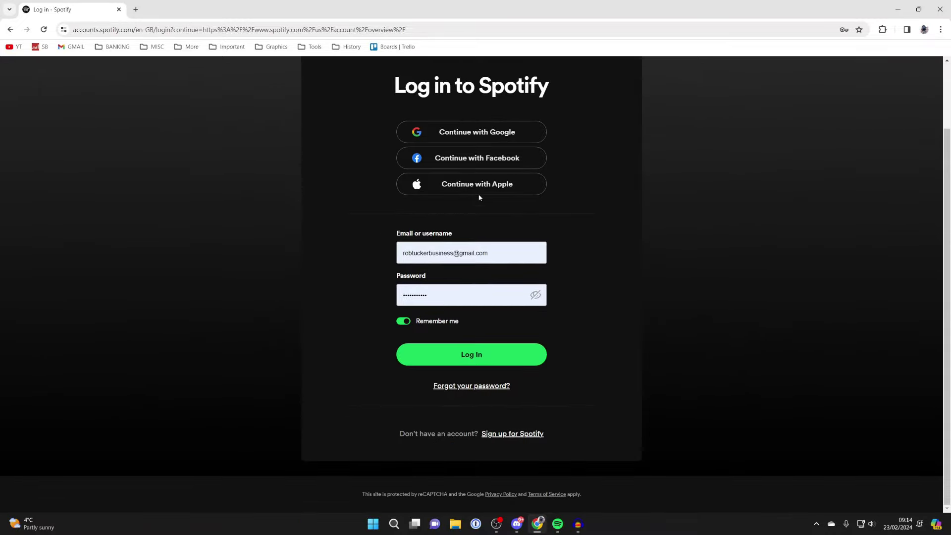
left_click(462, 355)
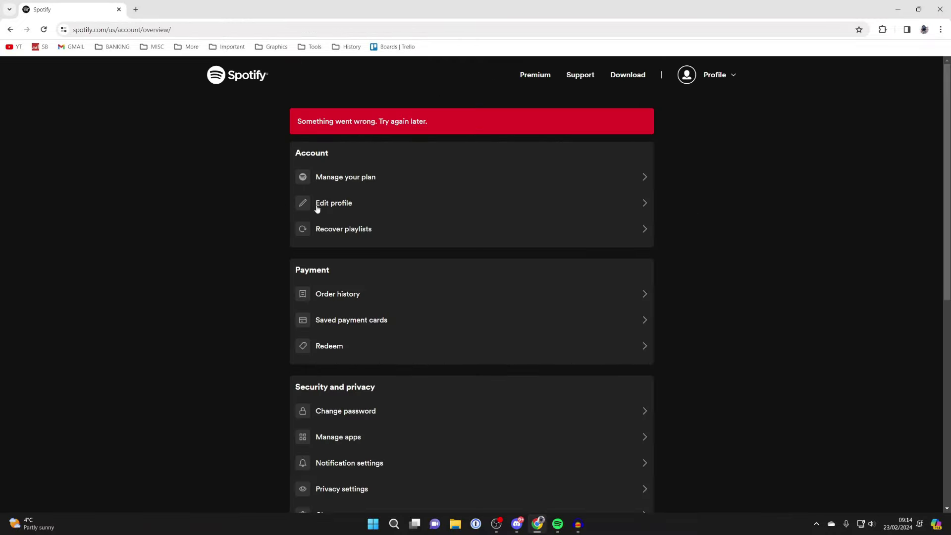
Enter a new email address in Edit profile and save the profile
left_click(353, 203)
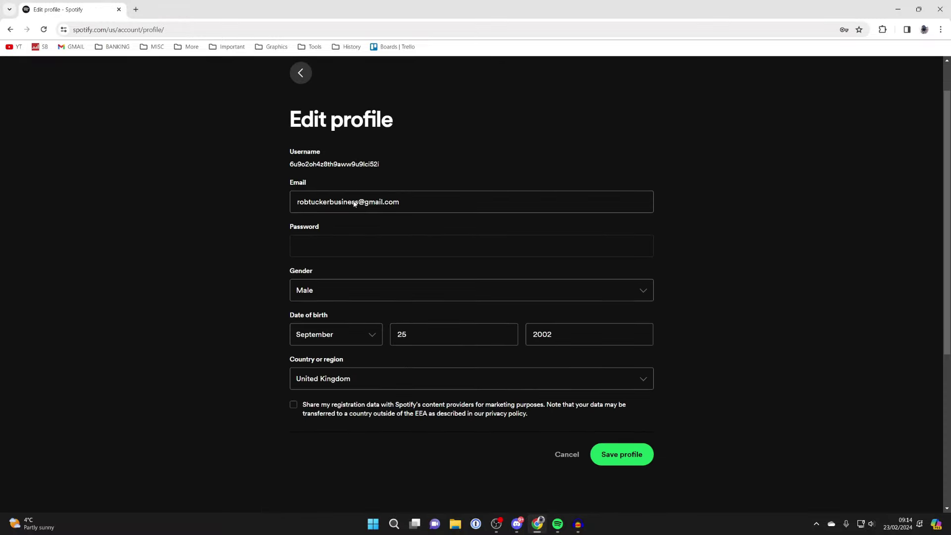
left_click(353, 203)
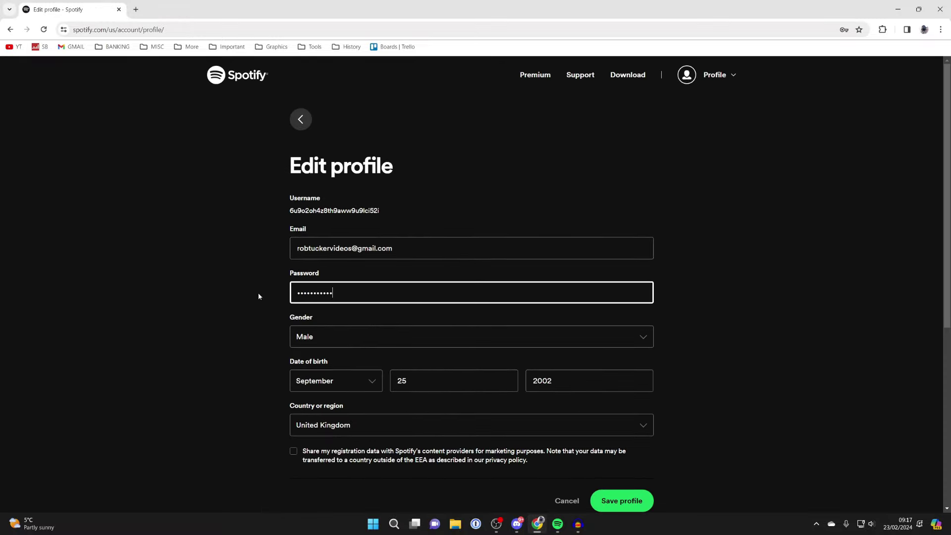
scroll(656, 459, "down", 1)
left_click(622, 402)
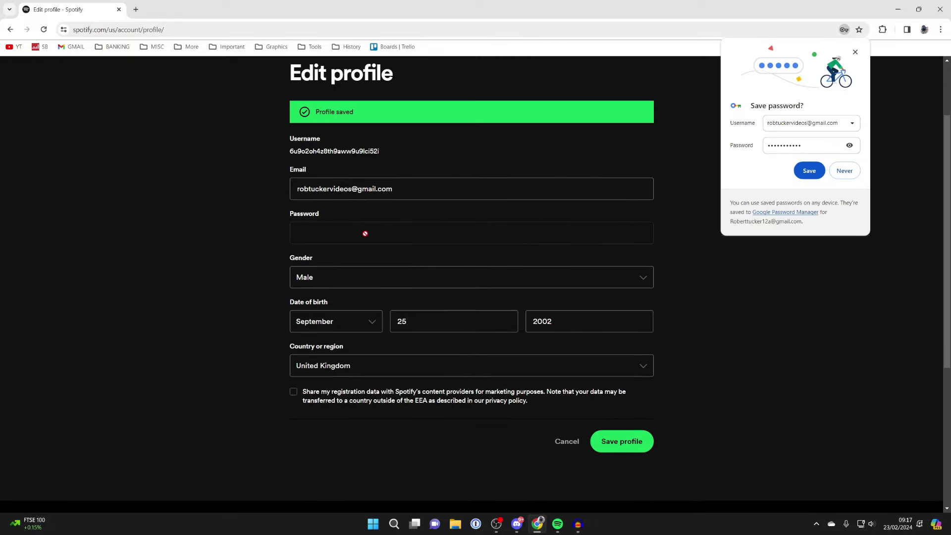